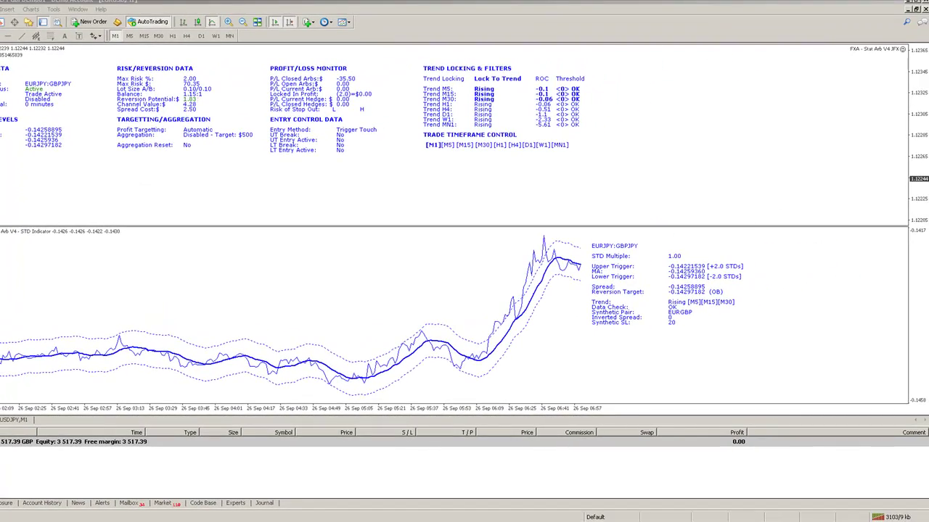
Move the FX AlgoTrader Statistical Arbitrage V4.0 settings window from the right edge over the spread chart
drag(928, 208, 72, 181)
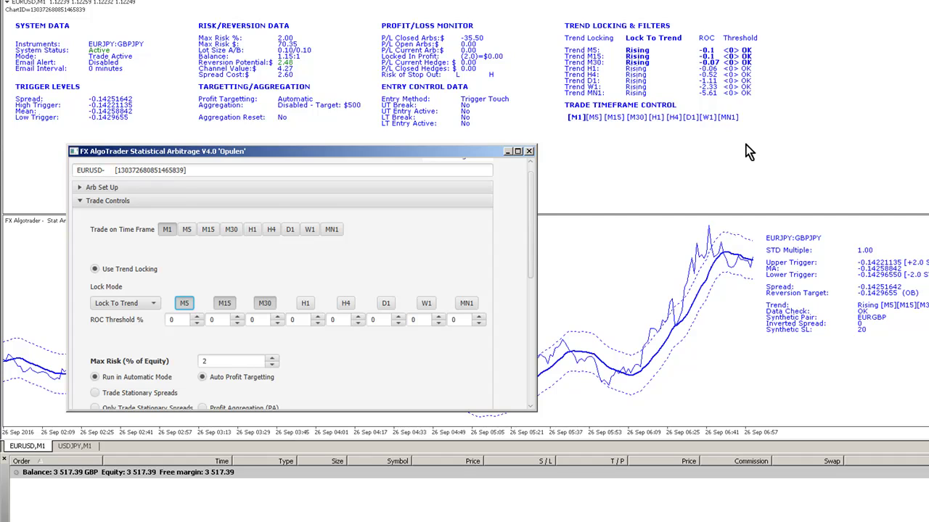
Raise the Synthetic Stop Loss from 20 to 25 points in the AlgoTrader settings panel
drag(531, 229, 535, 316)
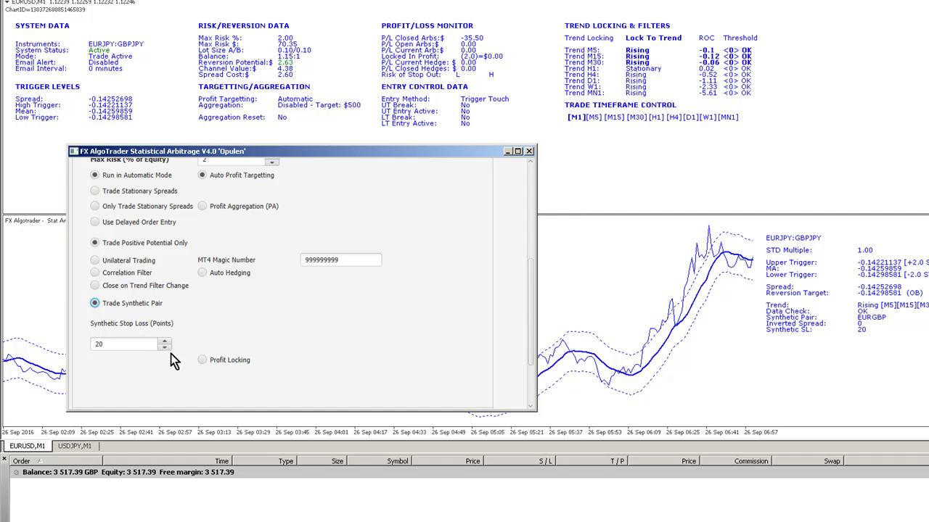
click(164, 344)
click(164, 344)
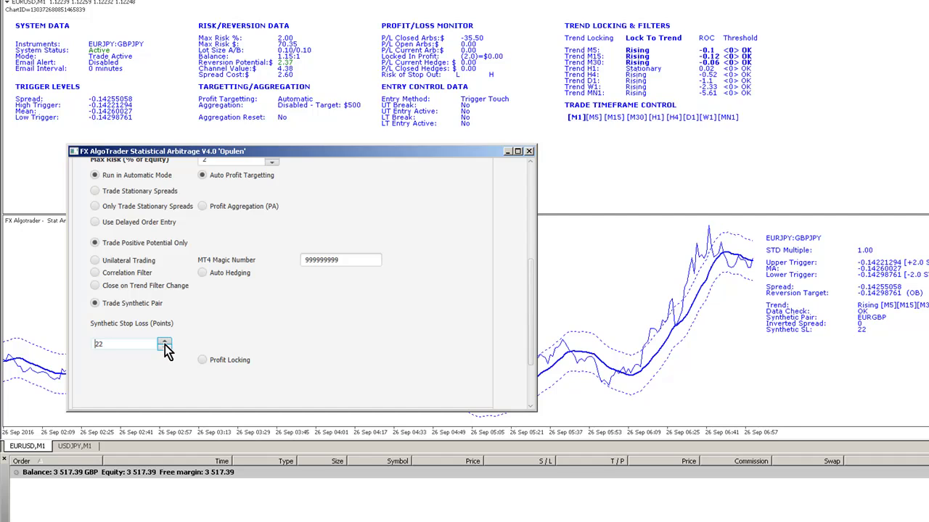
click(164, 342)
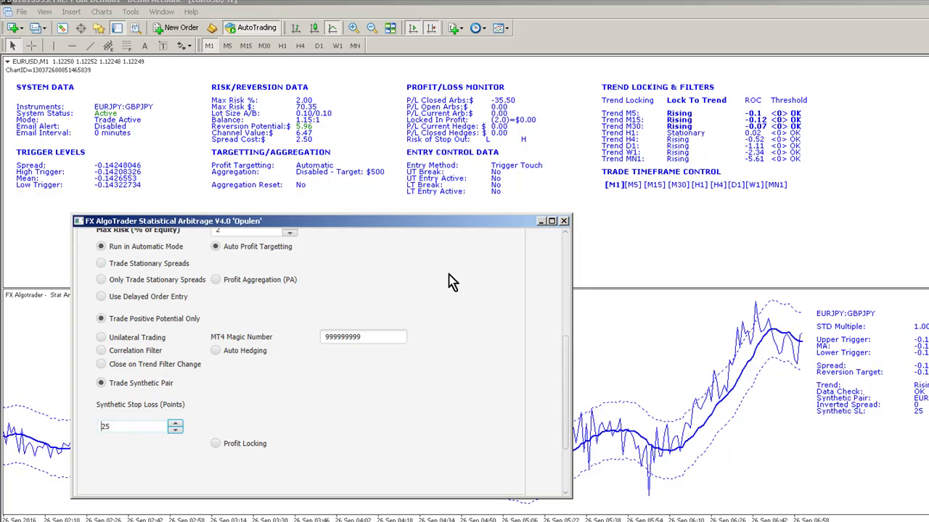
drag(566, 389, 570, 281)
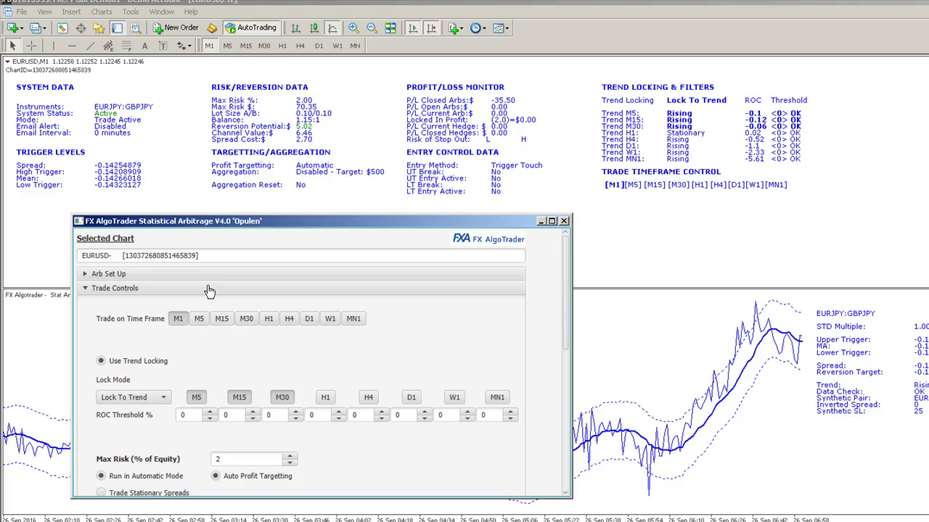
Add M5 to the trend-lock timeframes and keep Opposite Band as the STD reversion target
click(197, 400)
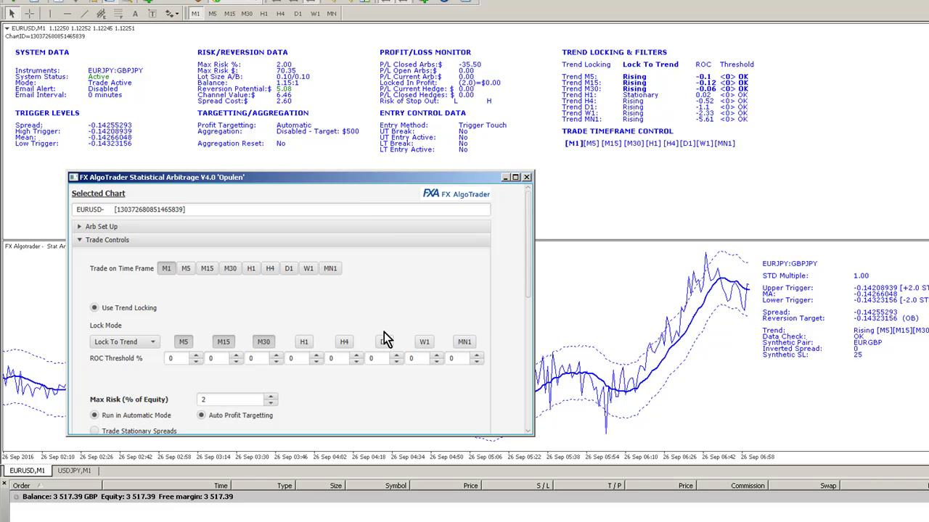
scroll(222, 310, down, 5)
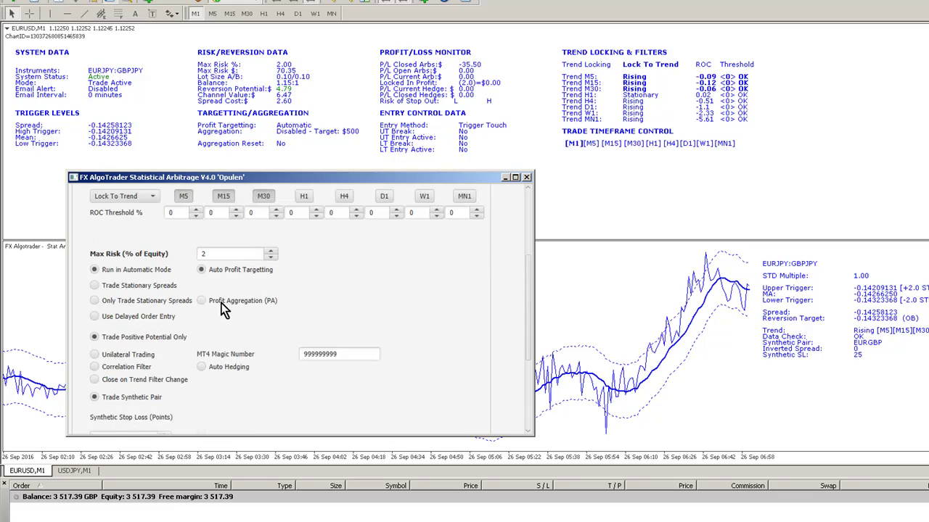
scroll(222, 305, down, 2)
click(79, 355)
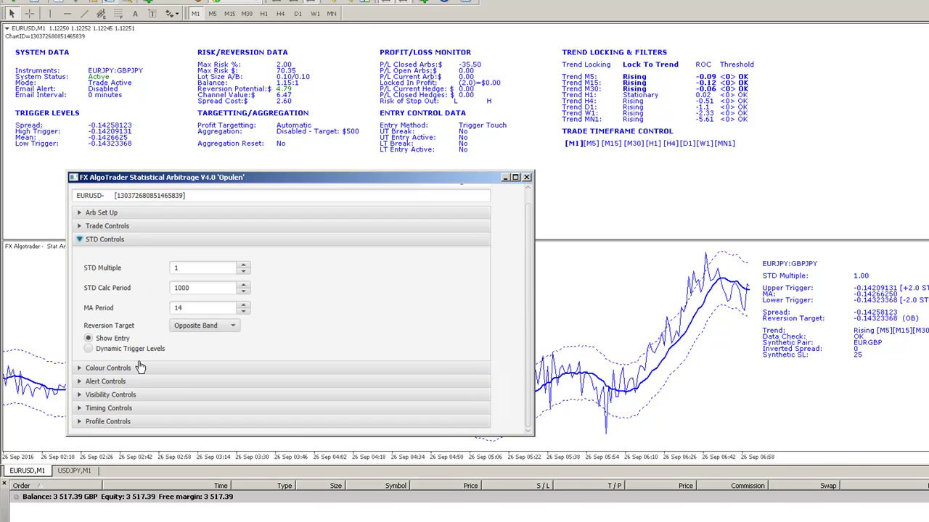
click(232, 326)
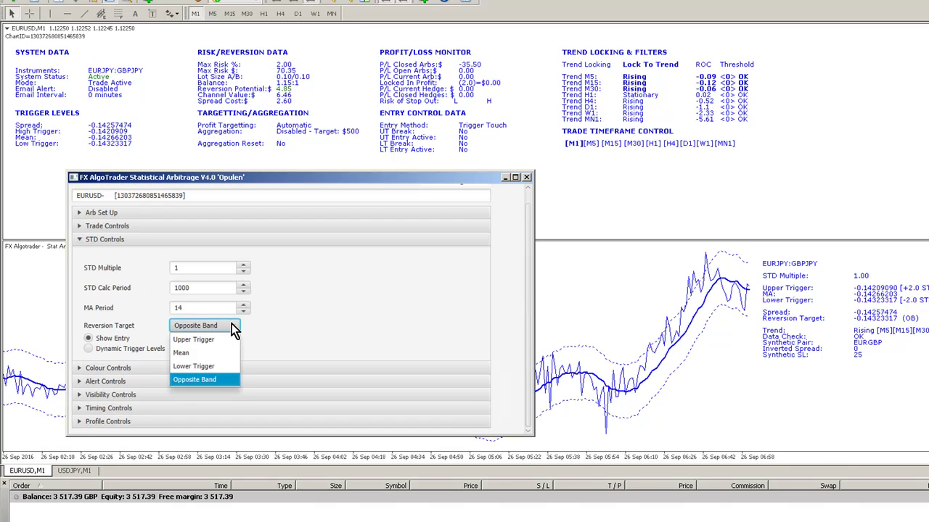
click(212, 381)
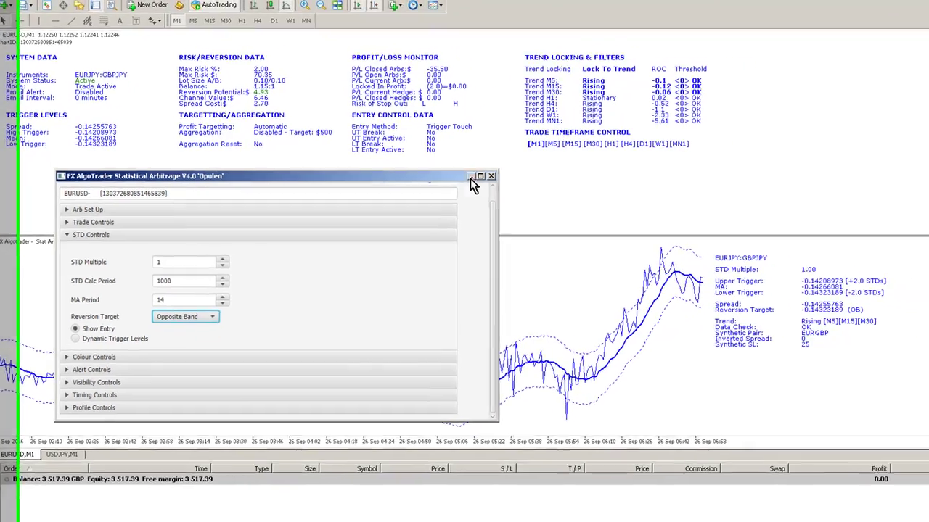
Minimize the AlgoTrader settings window and open a new EURGBP chart
click(470, 176)
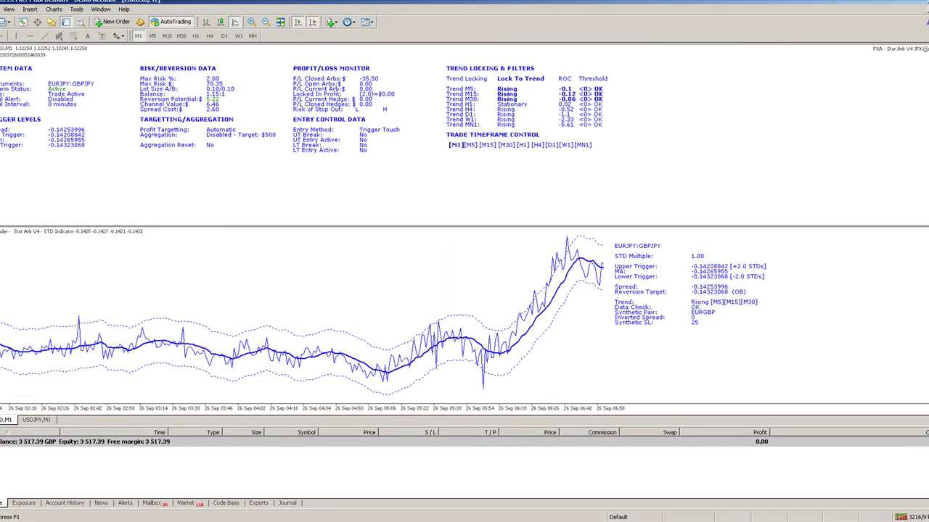
click(2, 9)
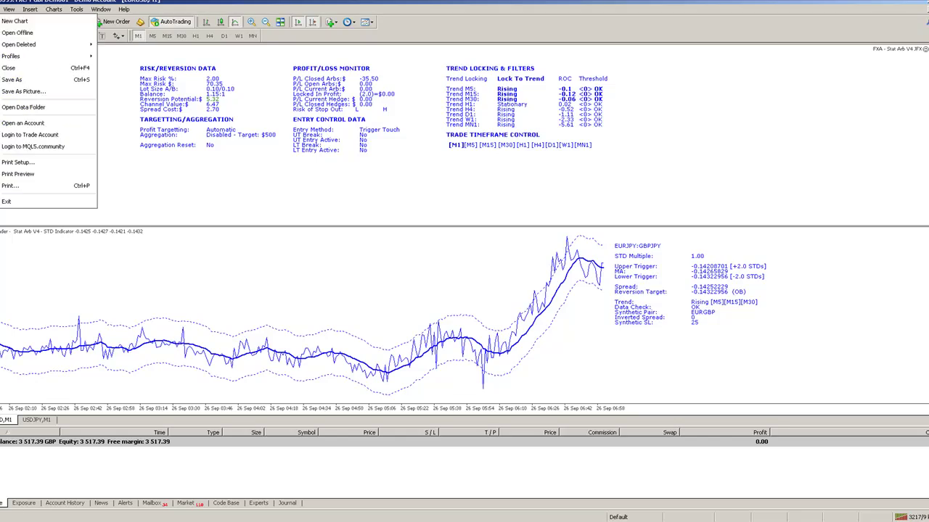
click(14, 25)
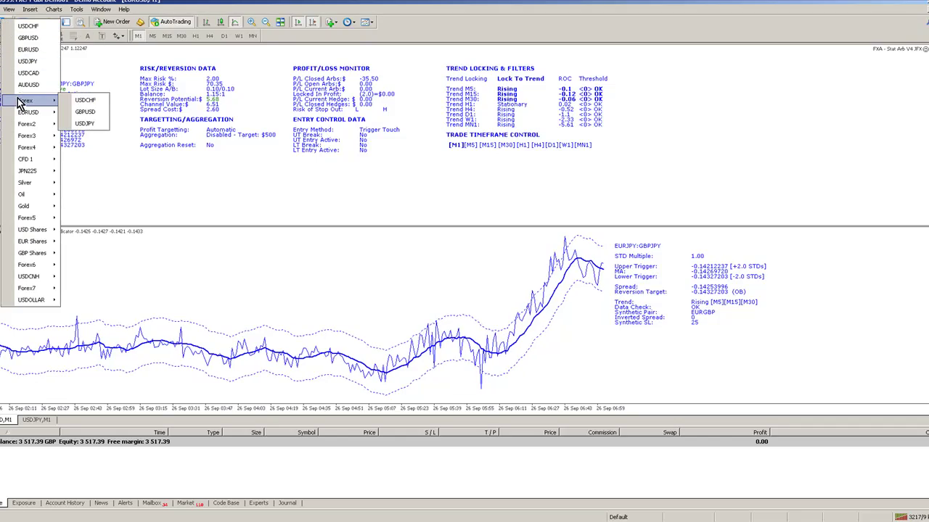
mouse_move(29, 126)
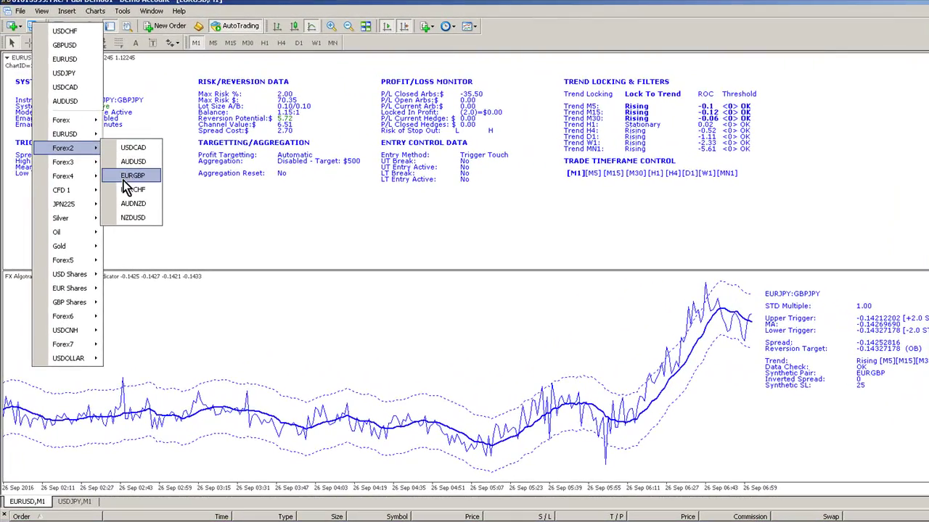
click(129, 176)
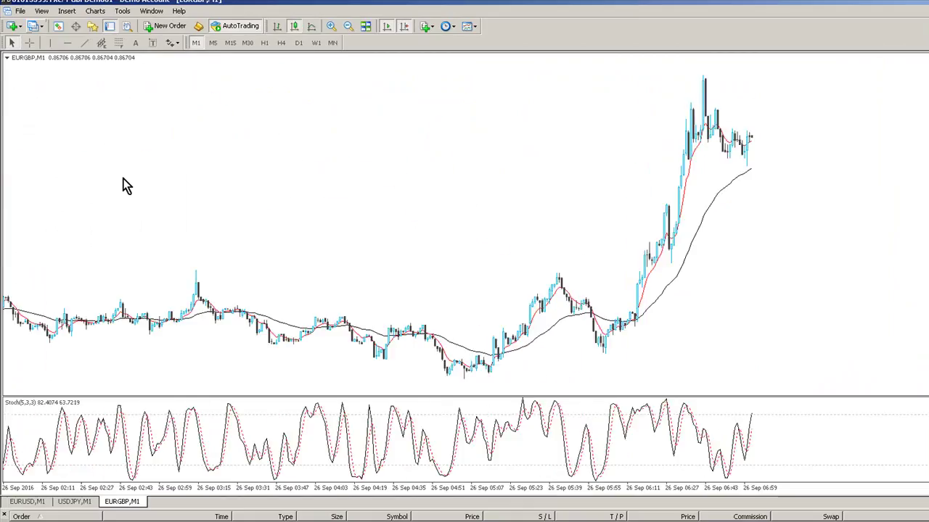
Step the EURGBP chart through M5, M15, H4 and Daily, settling on M1 candles
click(214, 44)
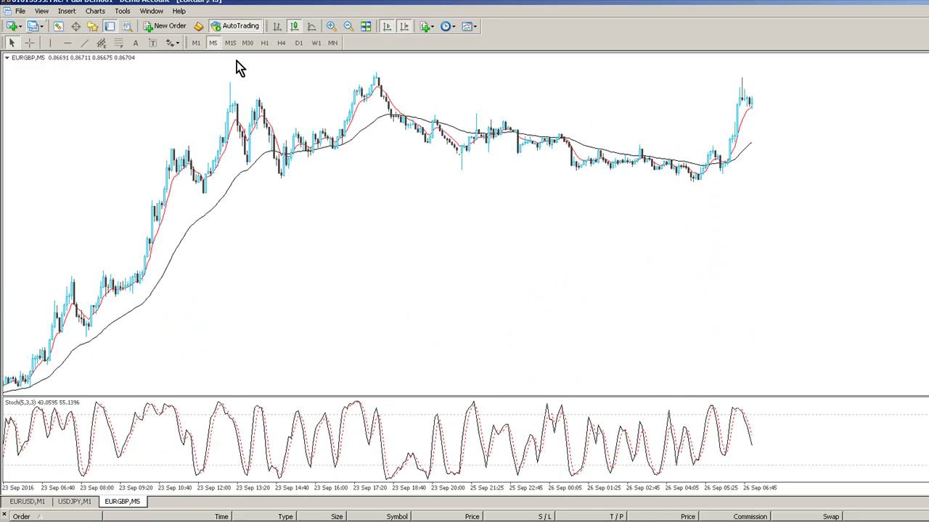
click(230, 42)
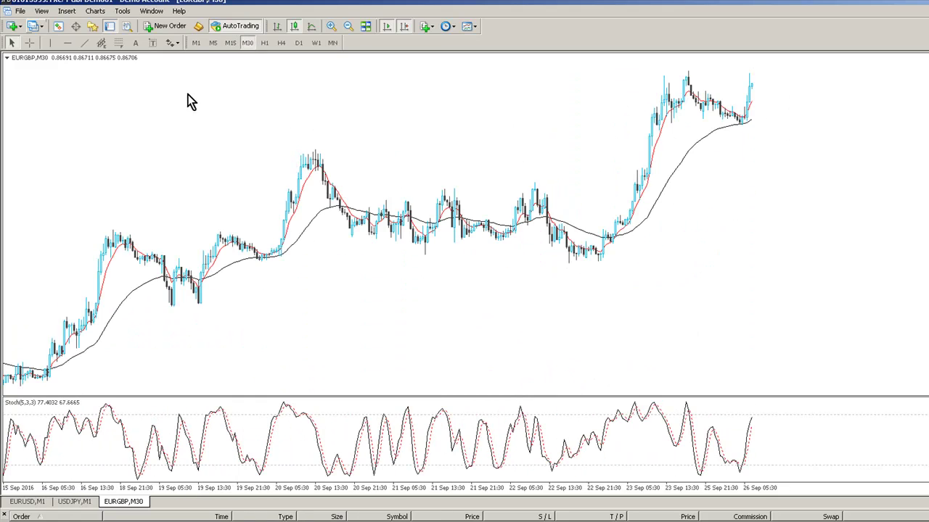
click(280, 43)
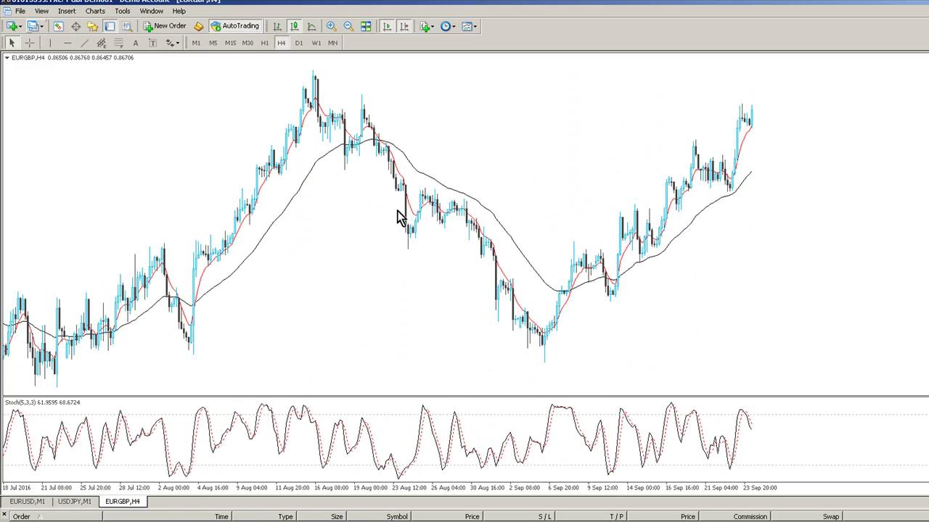
click(298, 43)
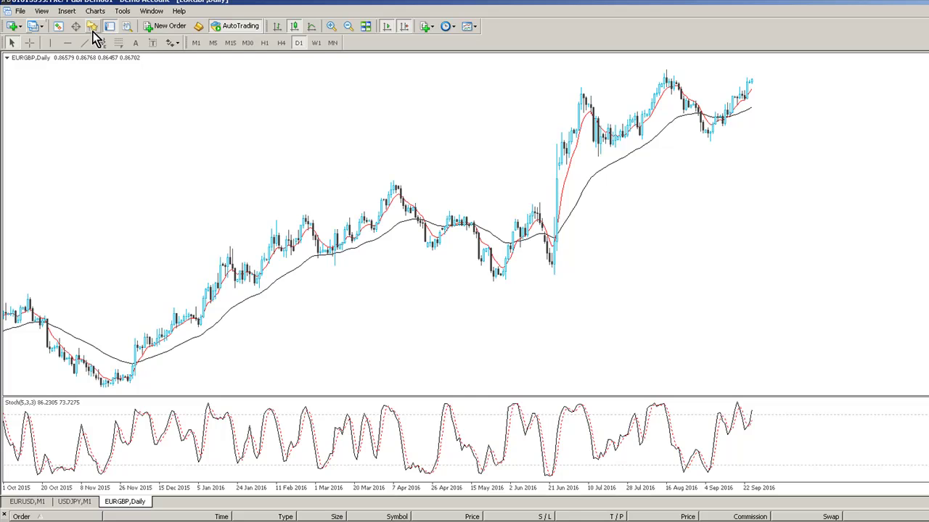
click(196, 42)
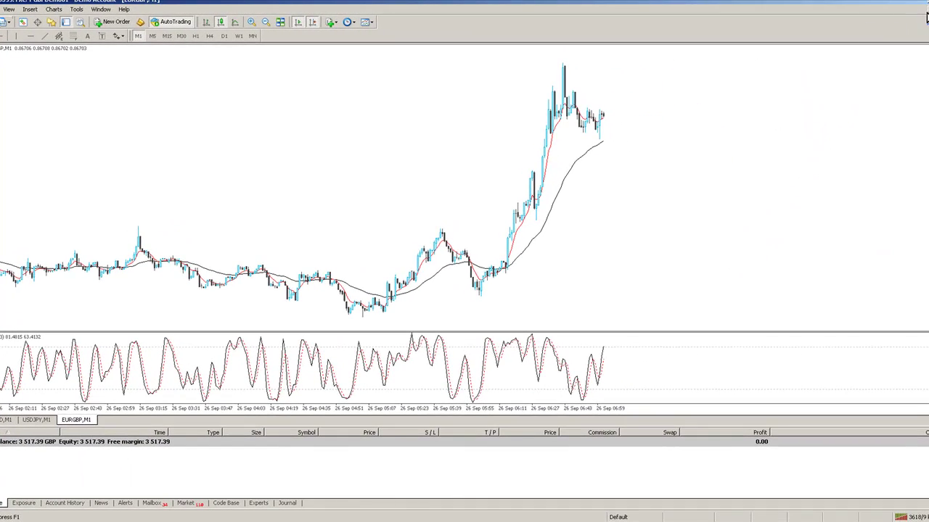
Close the EURGBP M1 chart with Ctrl+F4 and inspect the STD indicator line and band values
key(ctrl+F4)
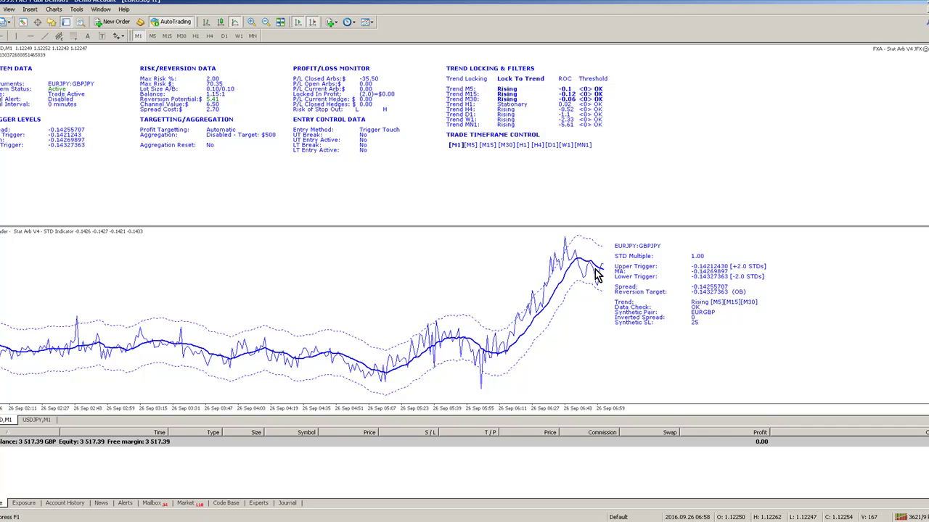
mouse_move(604, 270)
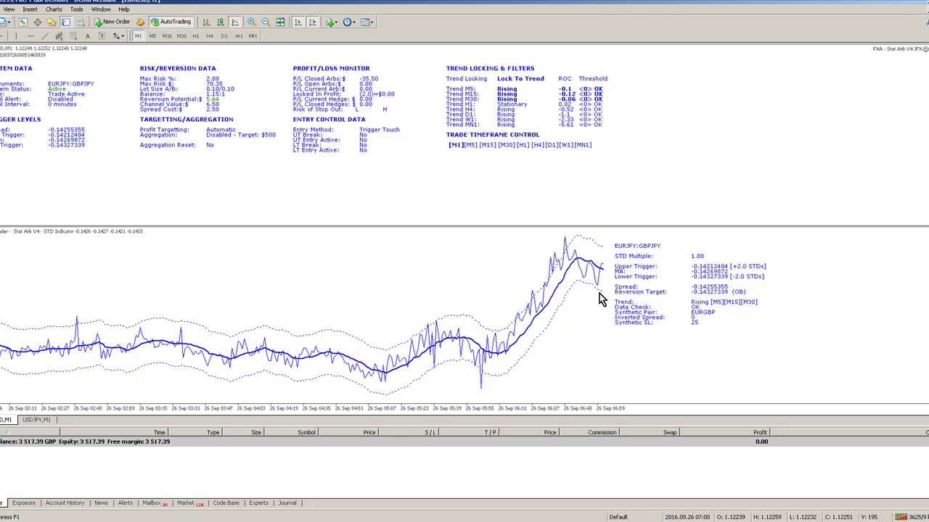
mouse_move(601, 297)
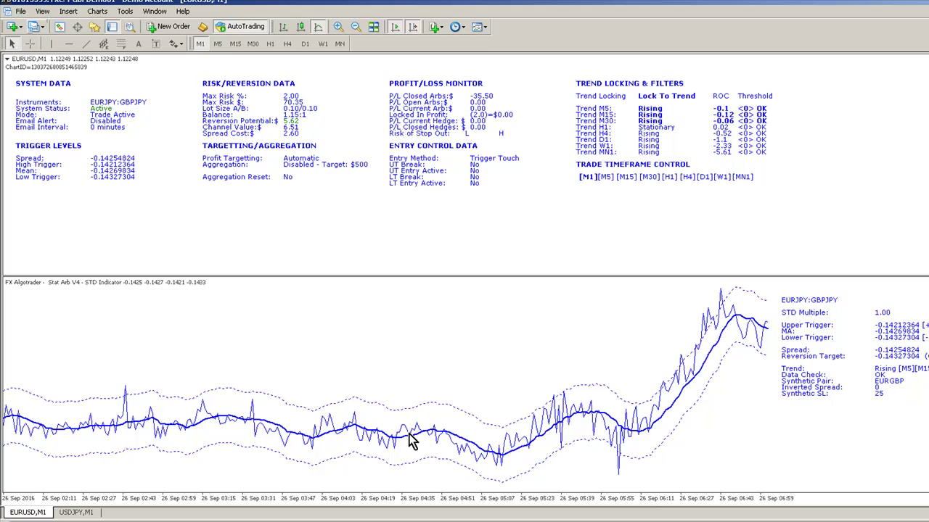
mouse_move(412, 438)
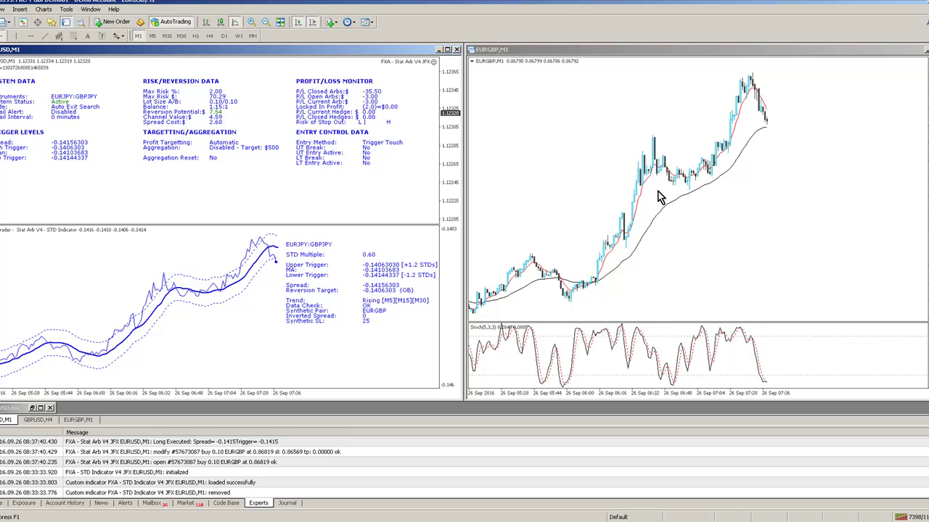
Turn on the crosshair on the EURUSD chart to read price values
middle_click(310, 315)
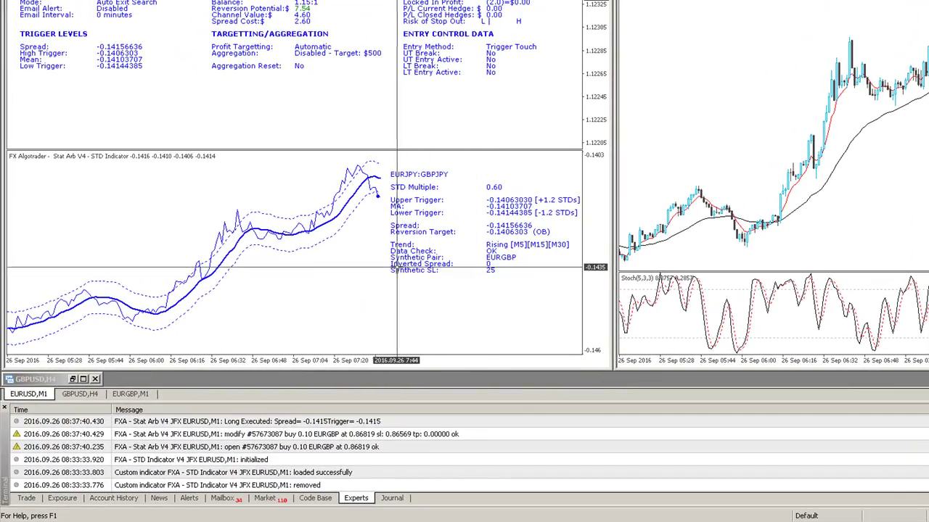
List open trades in the Terminal and bring the FX AlgoTrader settings window back into view
click(26, 499)
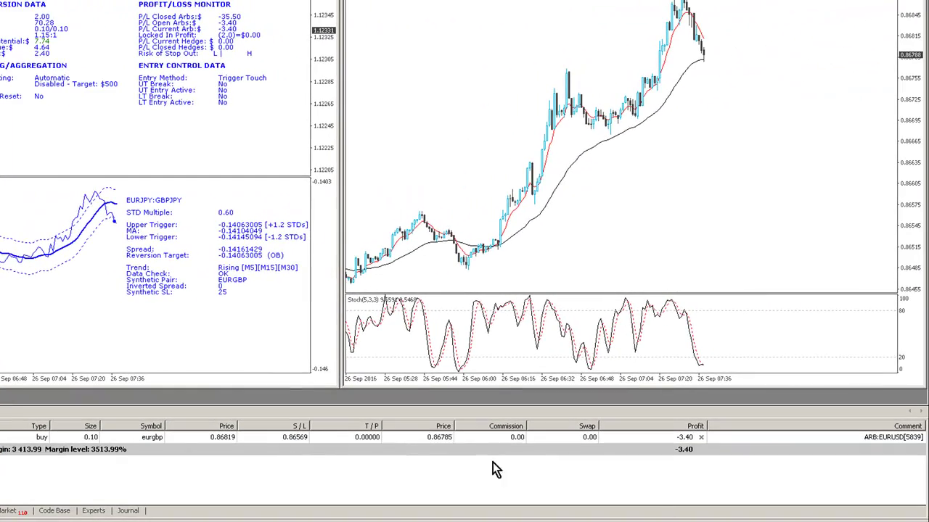
drag(363, 500, 420, 112)
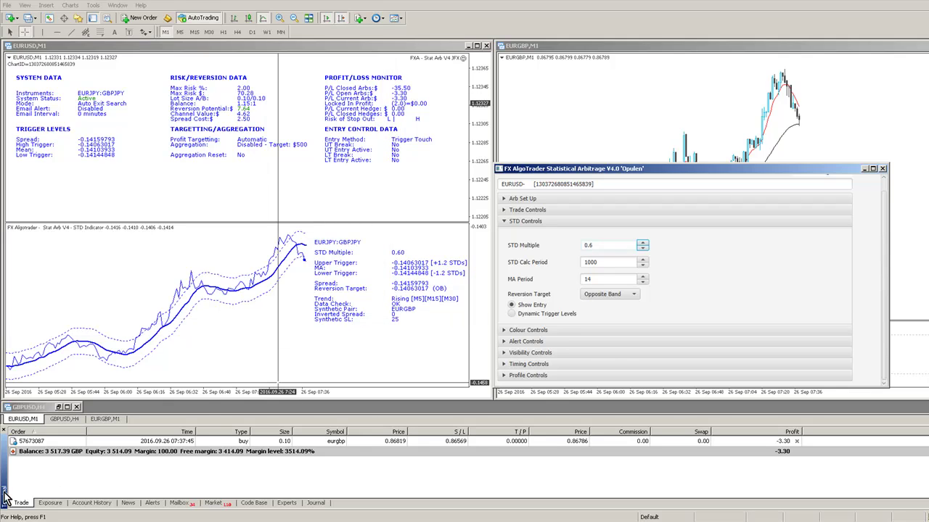
Launch Windows Calculator and place it over the left chart
key(super)
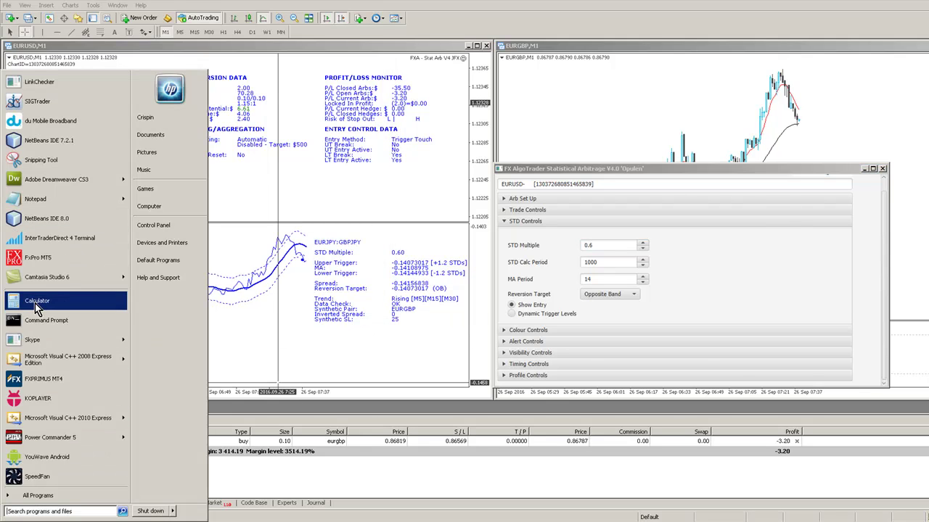
click(249, 233)
drag(847, 153, 238, 167)
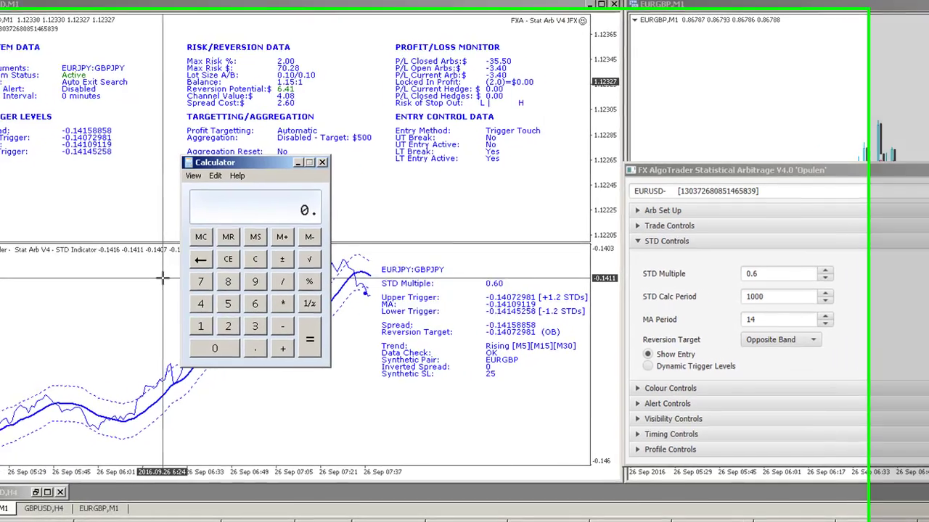
Compute .86819 minus 0.8656 to check the entry-to-stop distance
text(.8)
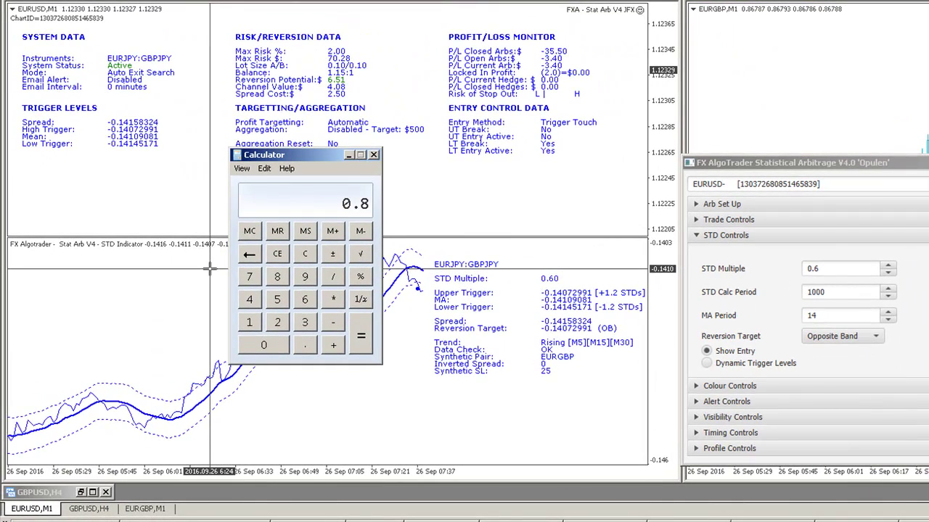
text(6819)
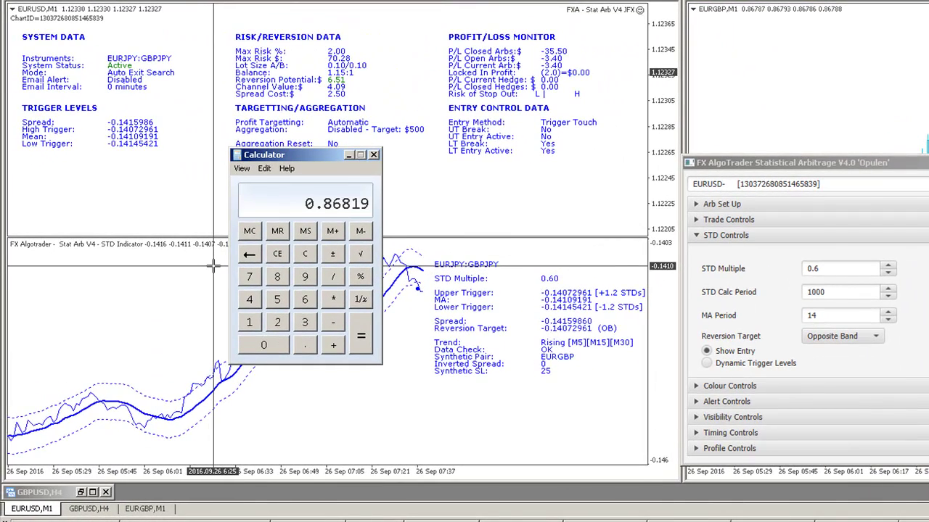
key(minus)
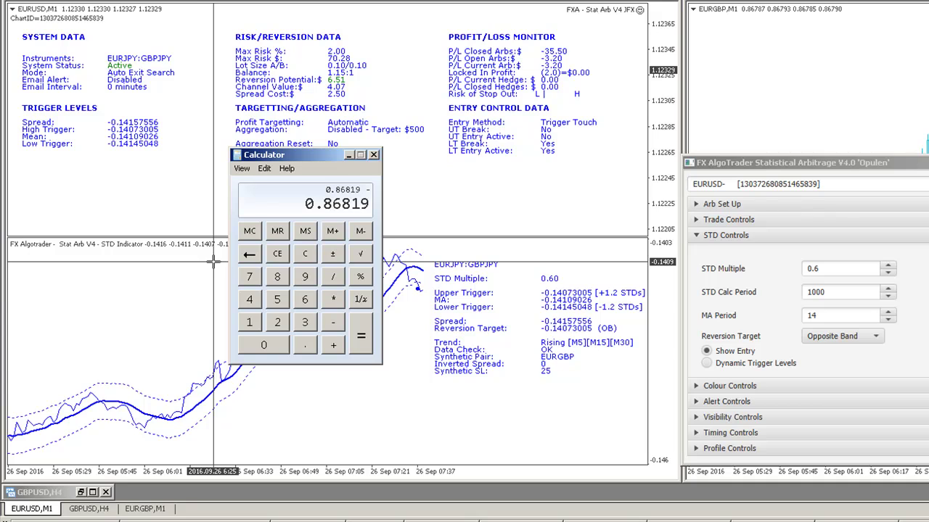
text(0.8656)
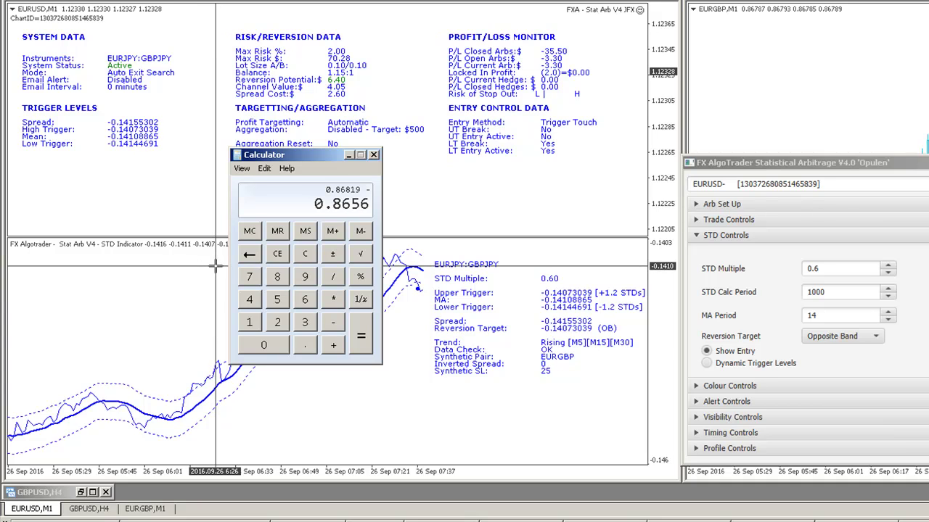
key(Return)
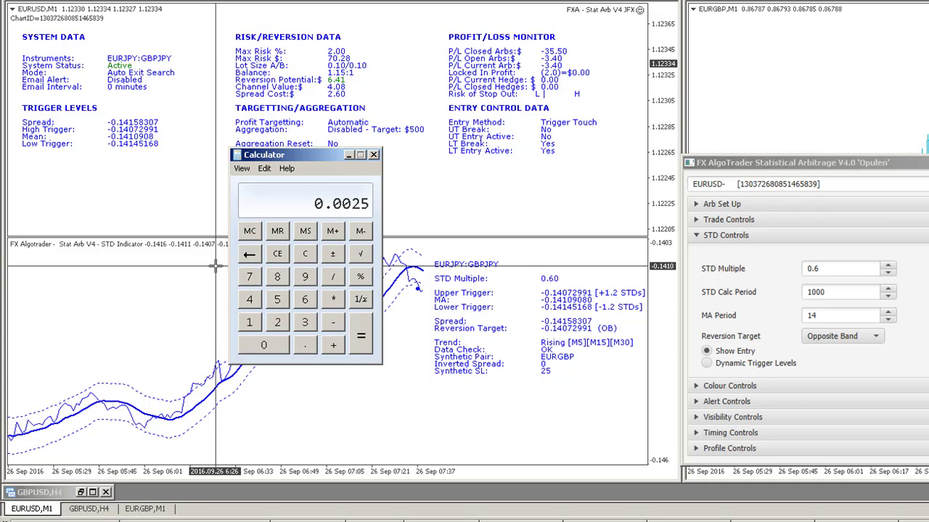
Close the calculator and move the FX AlgoTrader settings window over the EURGBP chart
click(375, 156)
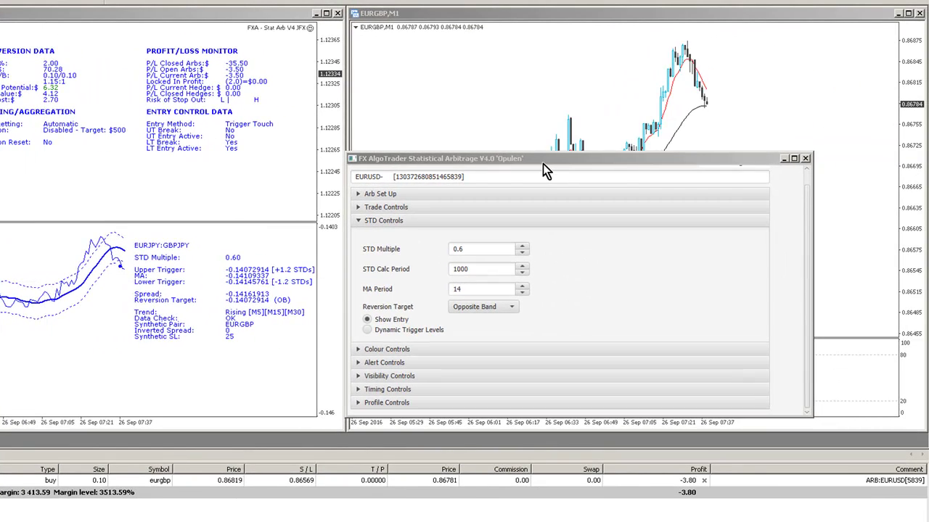
drag(542, 164, 588, 163)
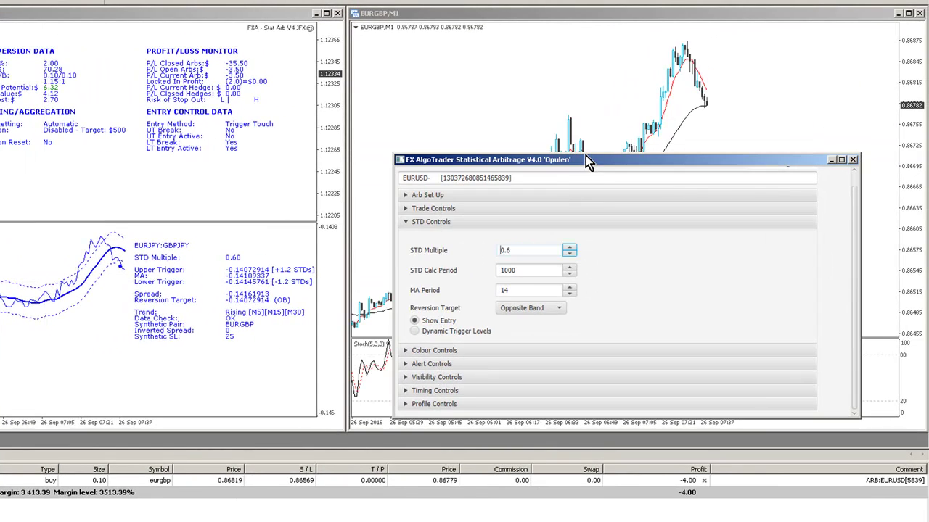